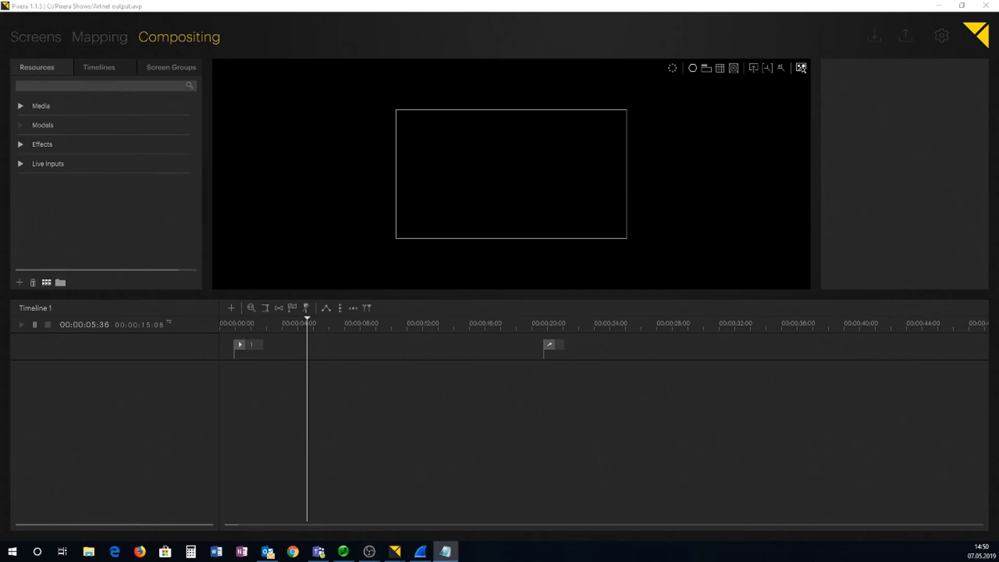
Review the parameter and folder definitions in device.pdtf in the text editor, and close the file
left_click(446, 551)
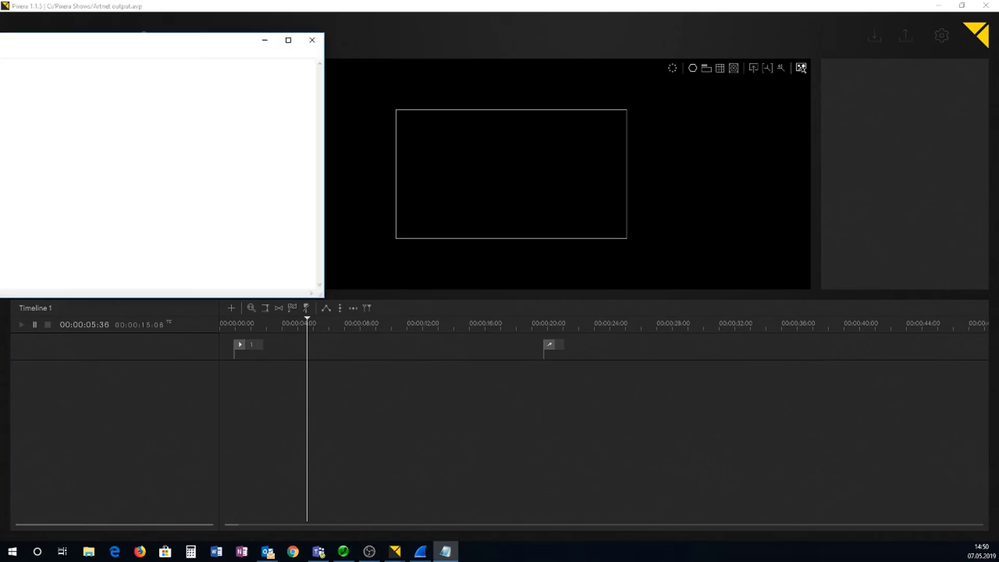
left_click_drag(11, 85, 300, 162)
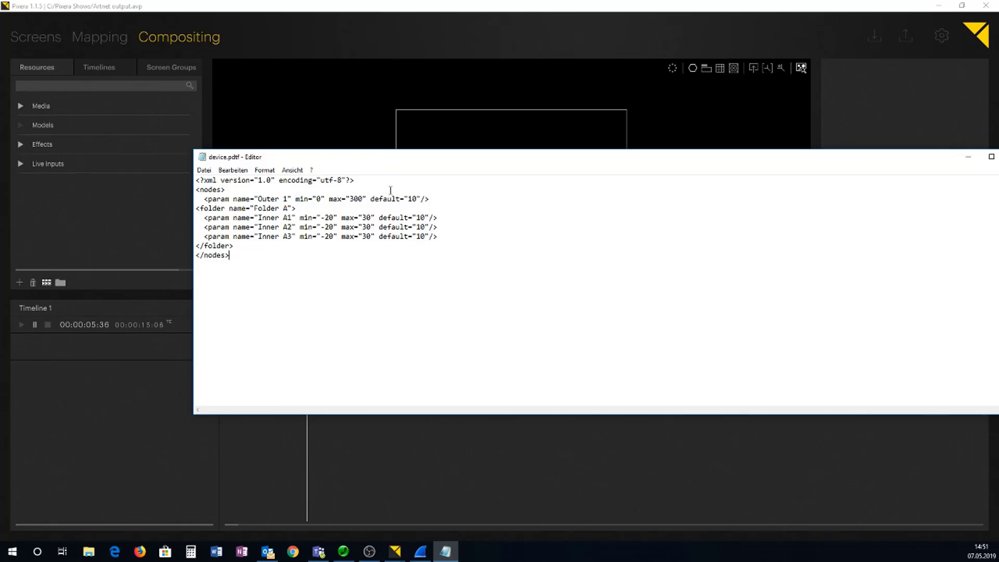
left_click_drag(305, 158, 227, 174)
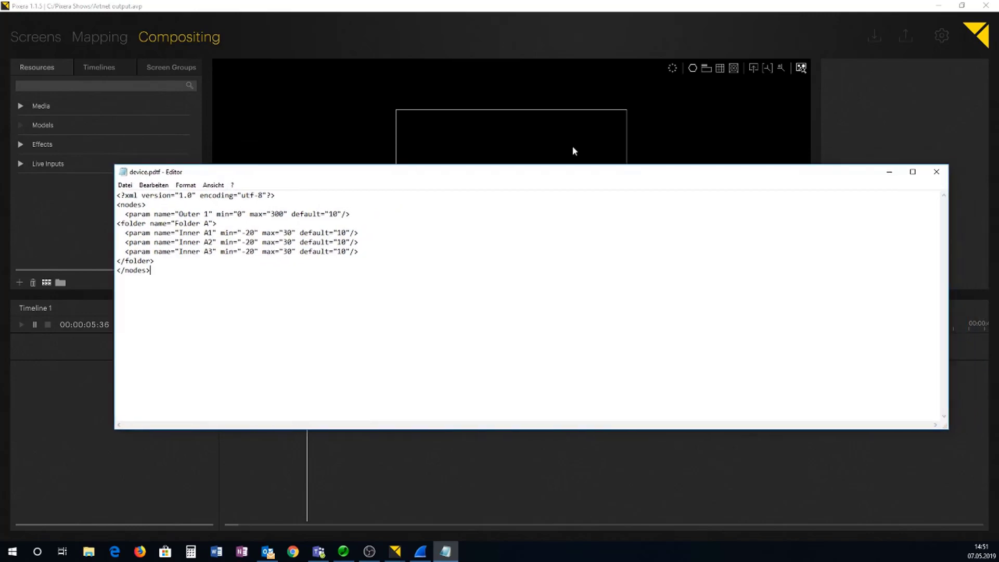
left_click(936, 172)
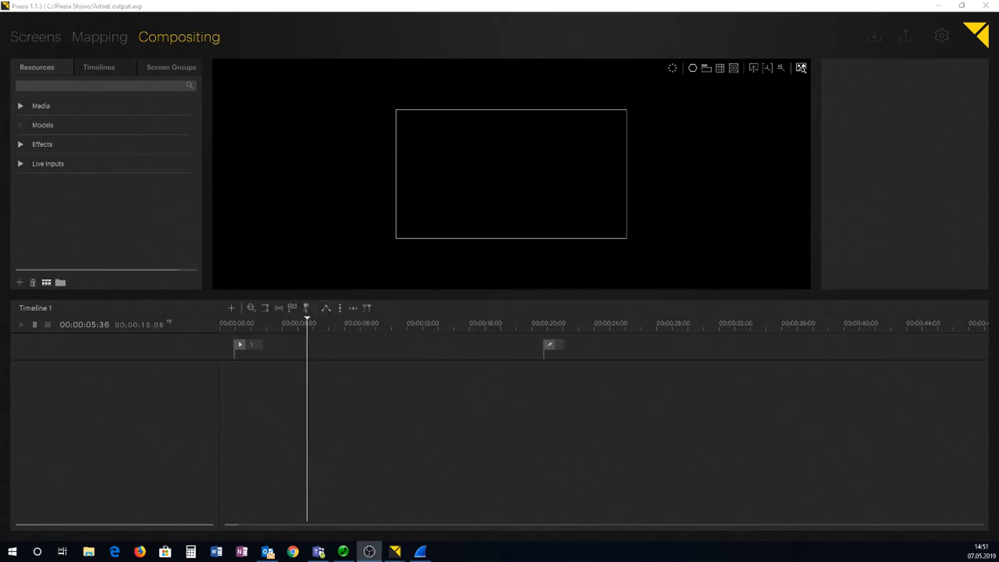
Import the device.pdtf file into Timeline 1 as a new layer
left_click_drag(0, 65, 1, 66)
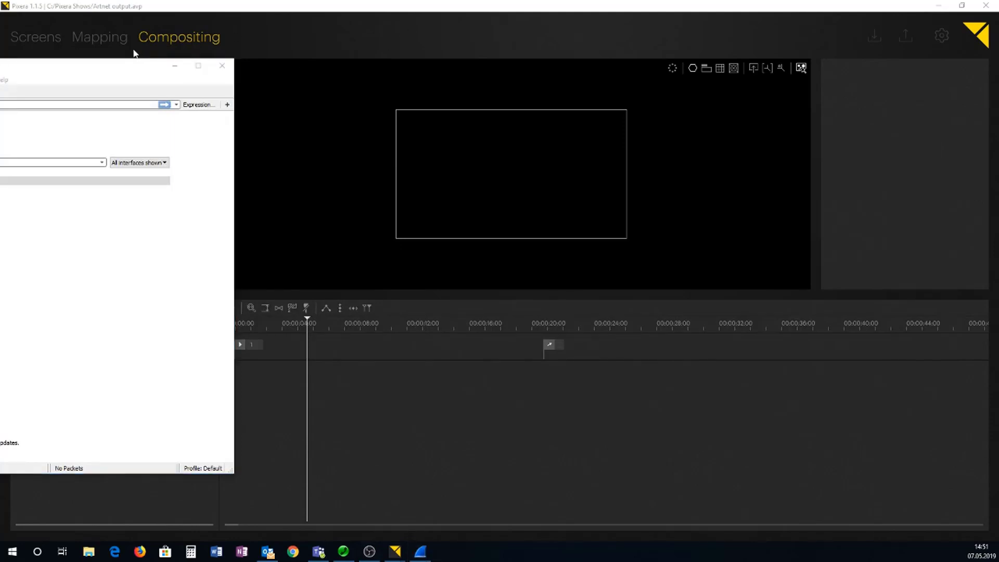
left_click_drag(130, 76, 0, 95)
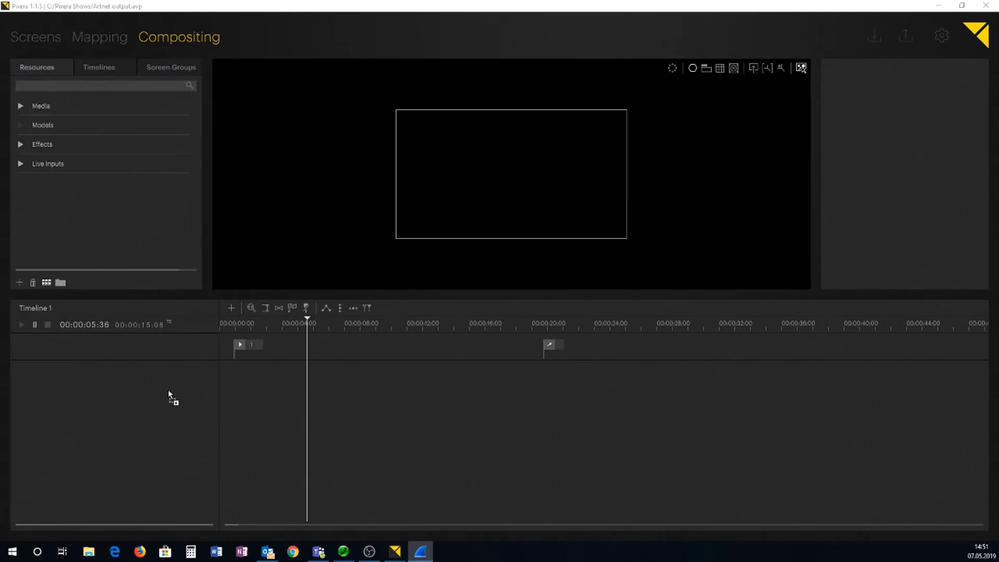
left_click_drag(168, 390, 167, 392)
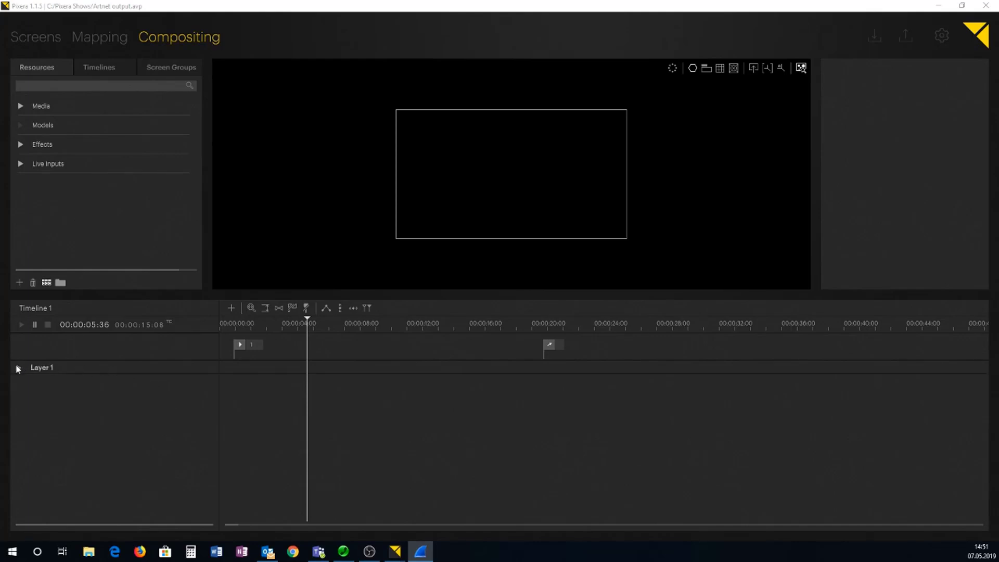
Check the Art-Net settings of Output 1 in the API settings and return to Compositing
left_click(941, 36)
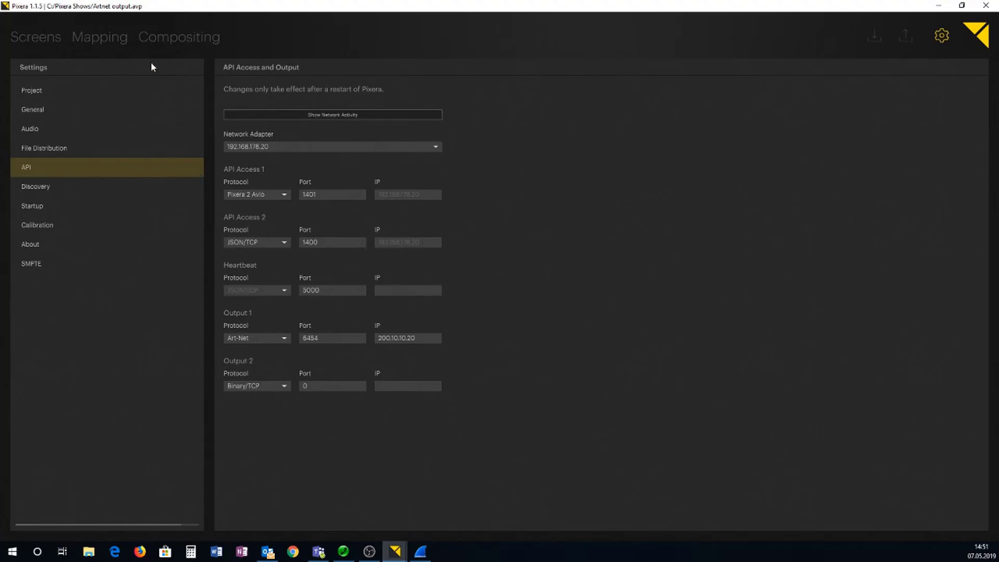
left_click(159, 38)
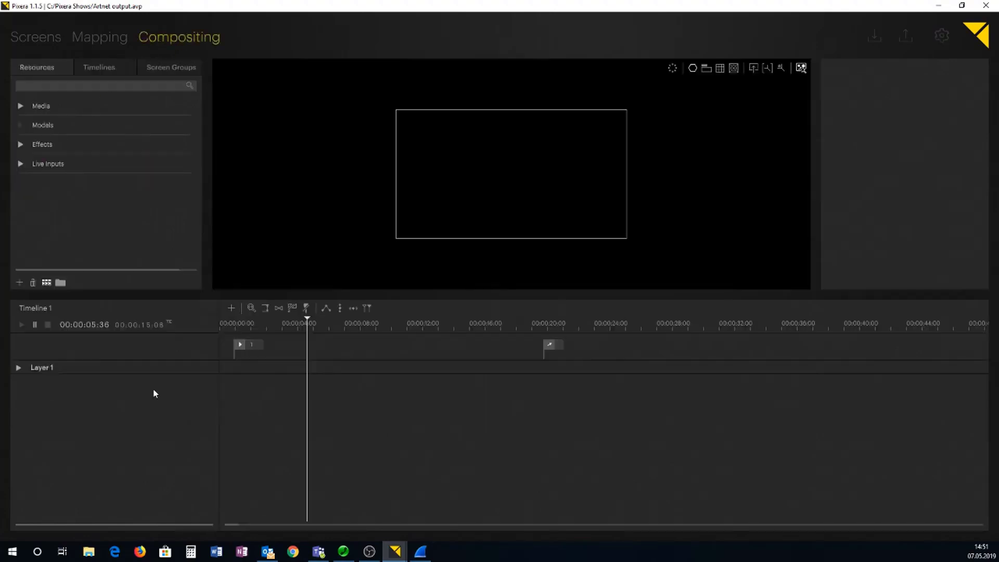
Expand Layer 1 and its Folder A, and add a clip near the start of the timeline
left_click(15, 368)
left_click(19, 369)
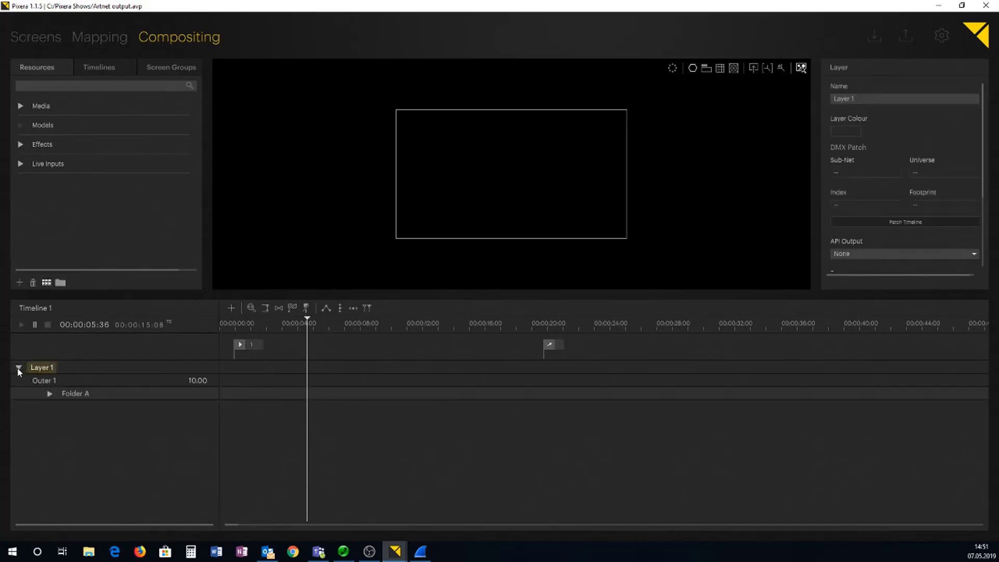
left_click(49, 394)
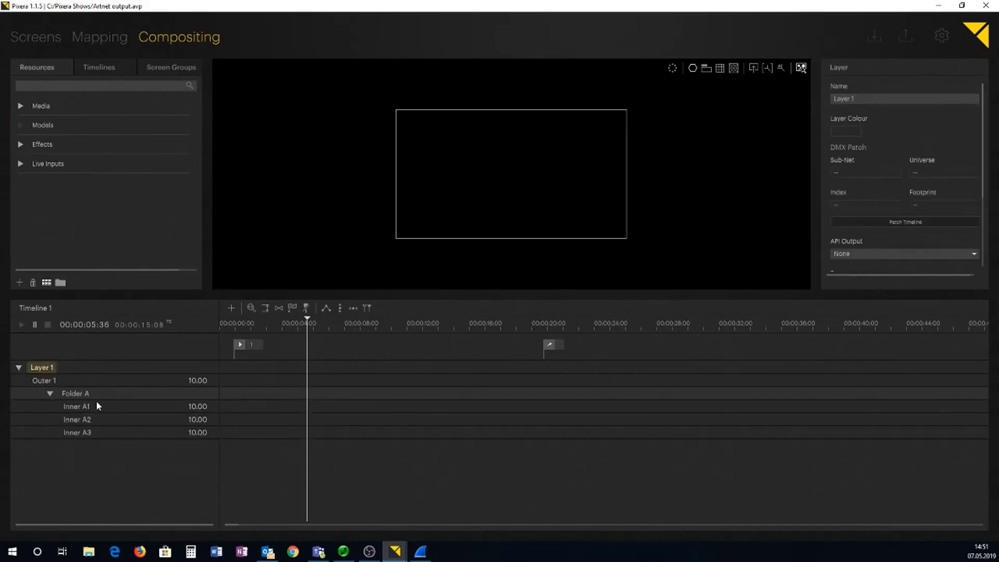
double_click(238, 408)
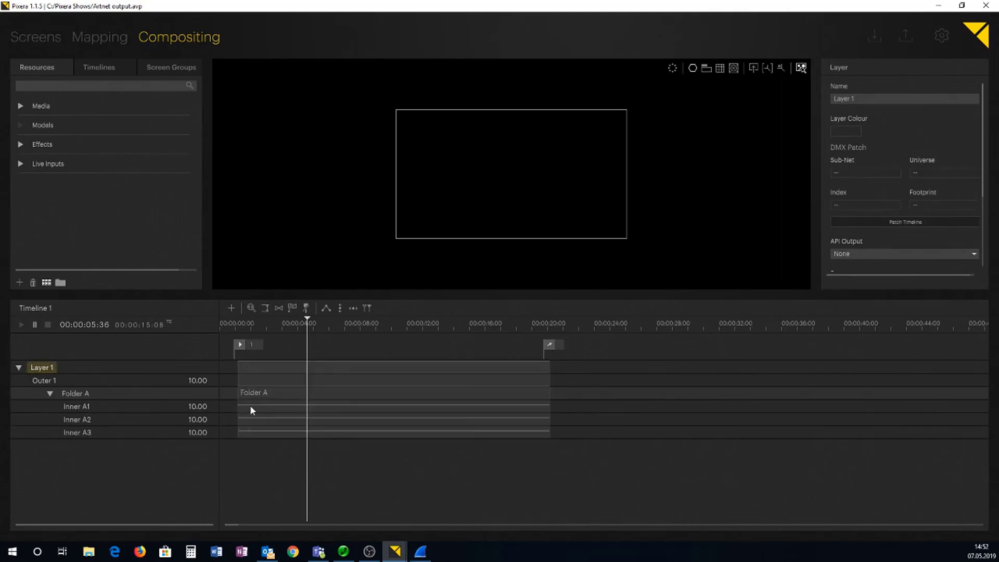
Animate Inner A1 with linear keys from -20 at 00:00:00:00 to 30 at 00:00:20:00, and align the clip with the first cue
left_click(249, 405)
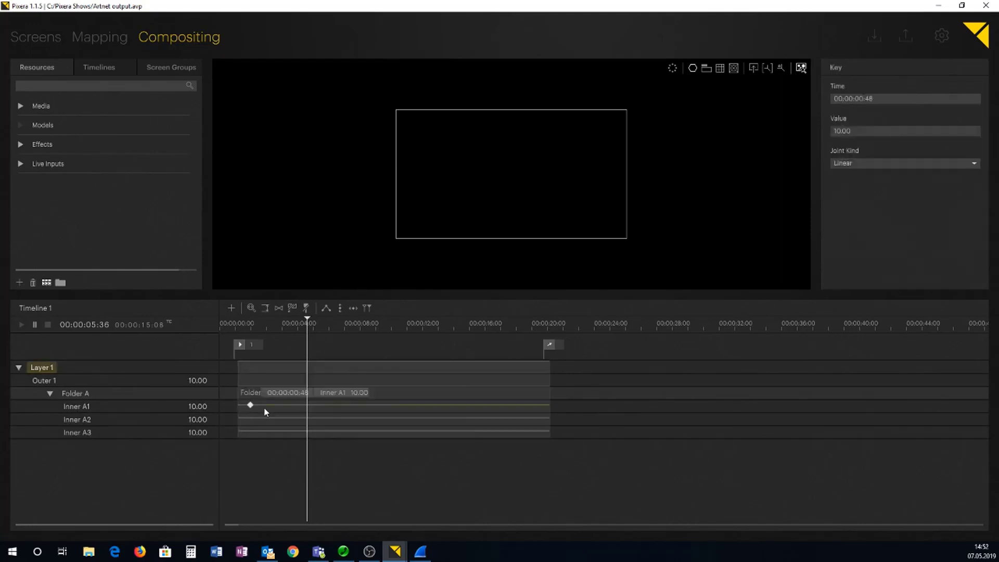
left_click(420, 405)
left_click_drag(419, 406, 566, 392)
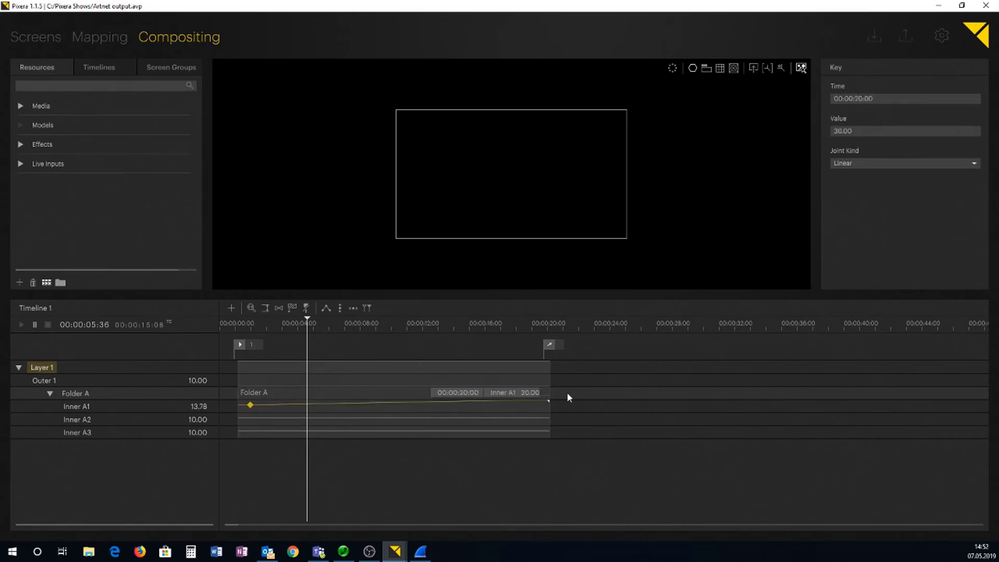
left_click(250, 405)
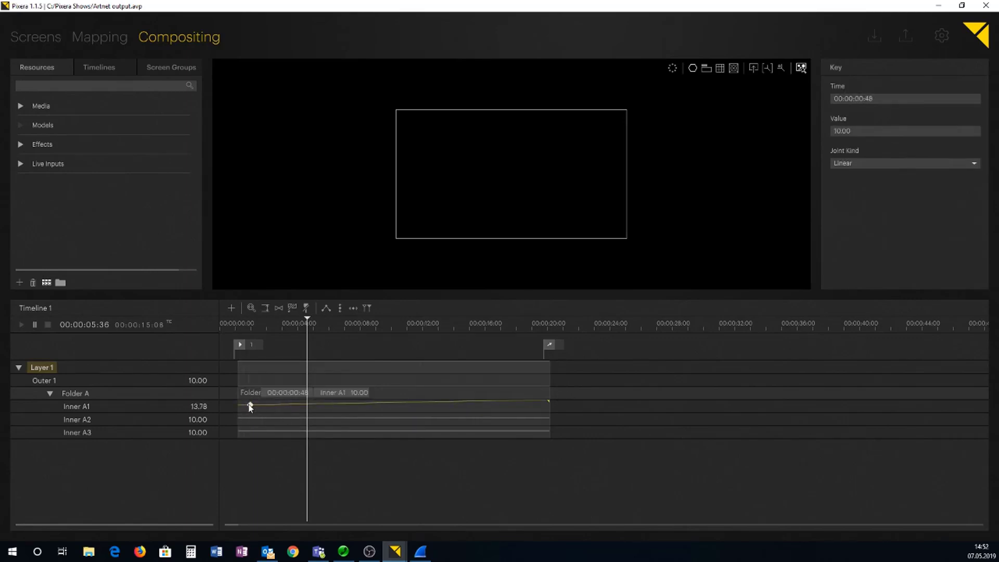
left_click_drag(251, 407, 233, 417)
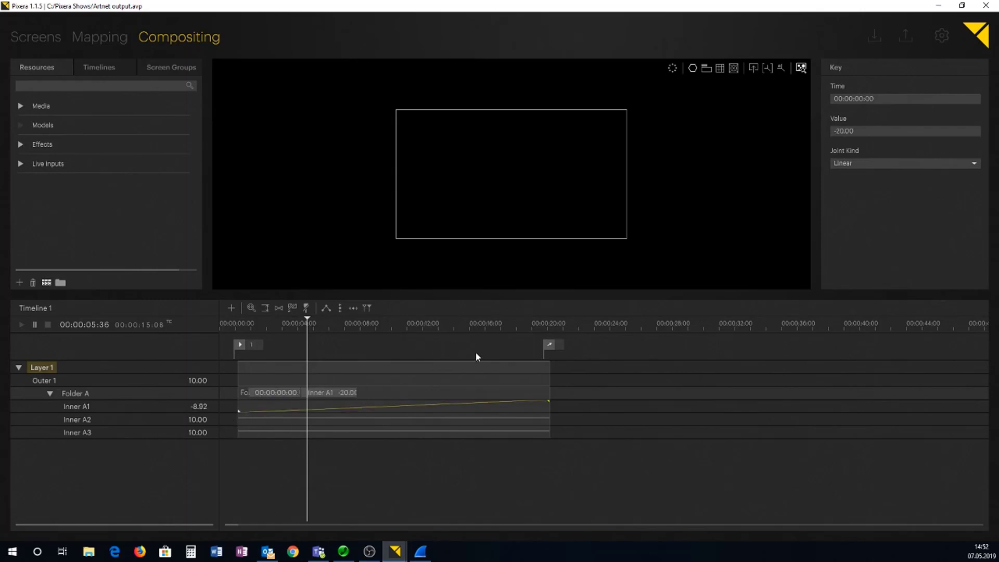
left_click_drag(467, 369, 463, 367)
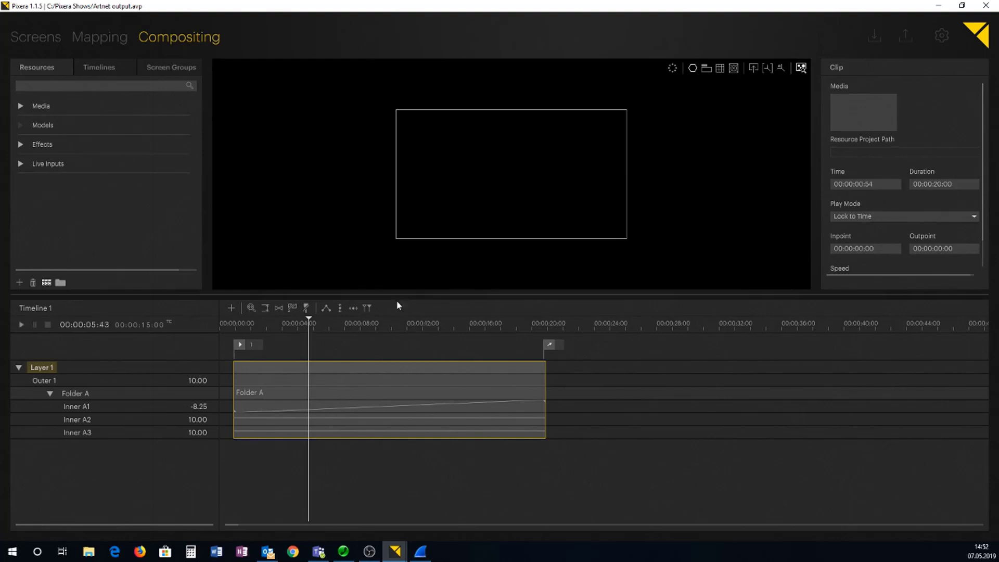
Set the API output of Layer 1 to Output 1
left_click(52, 365)
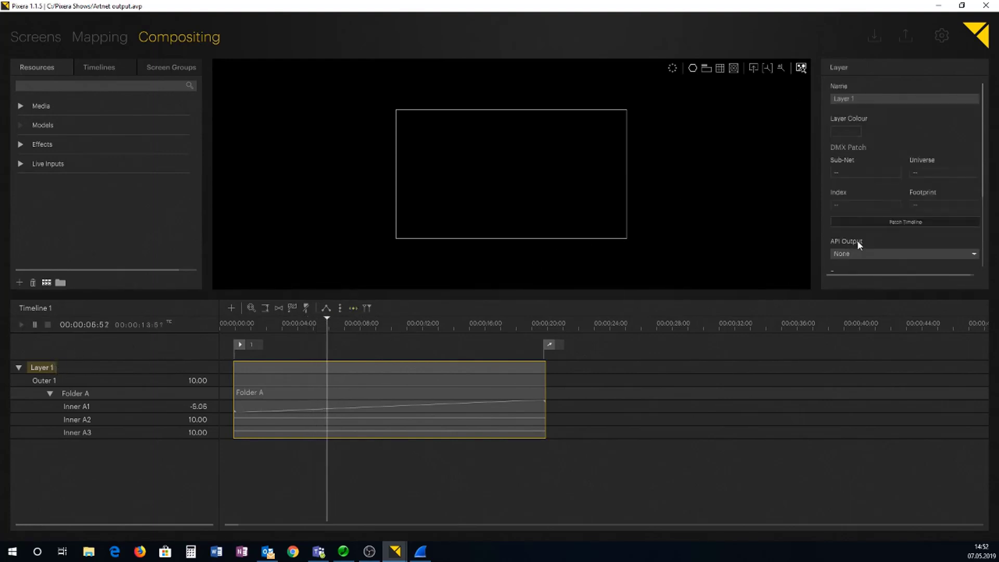
scroll(858, 243, "down", 1)
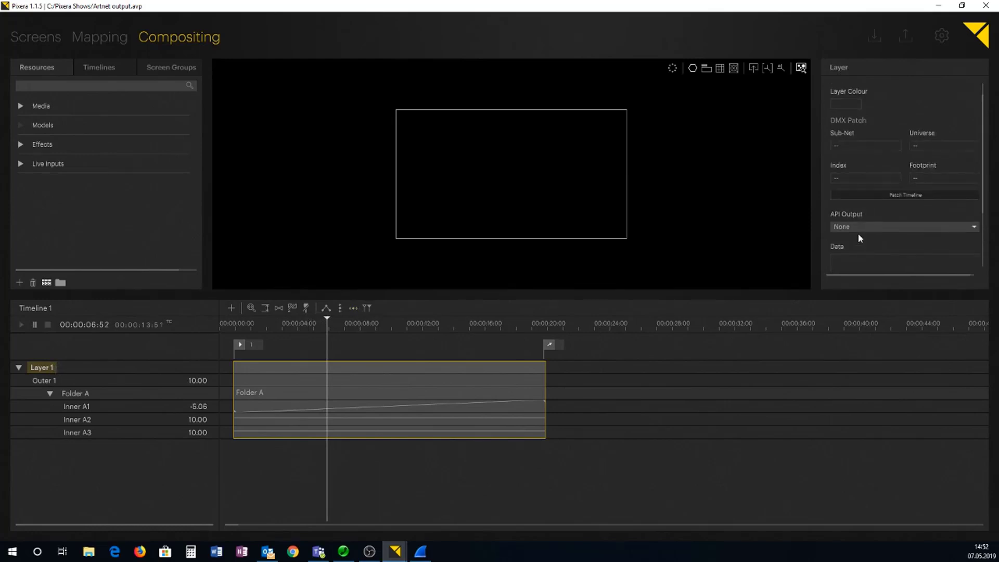
left_click(857, 228)
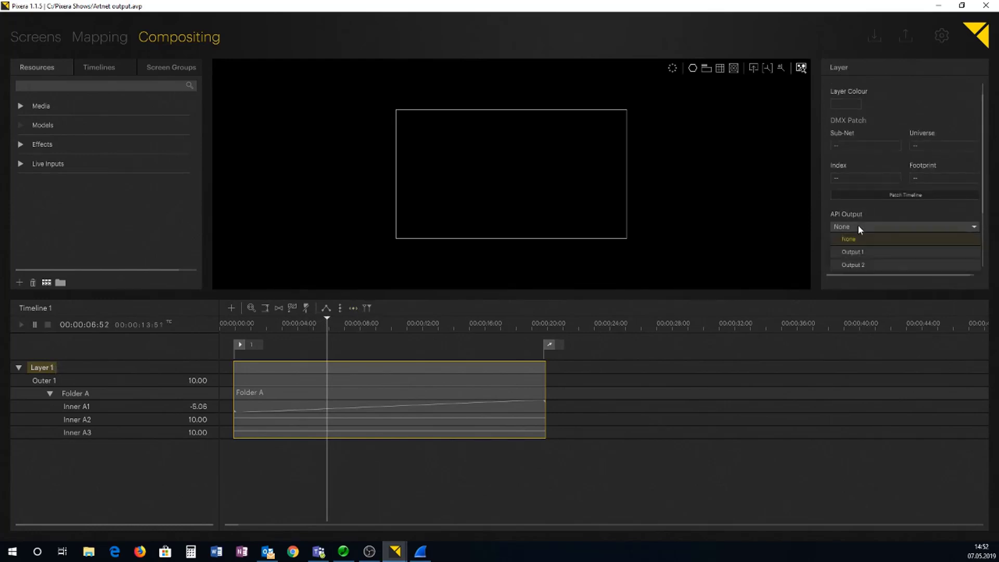
left_click(867, 252)
Patch Layer 1 to universe 01 and auto-patch all its parameters in the Timeline 1 DMX patch
left_click(874, 197)
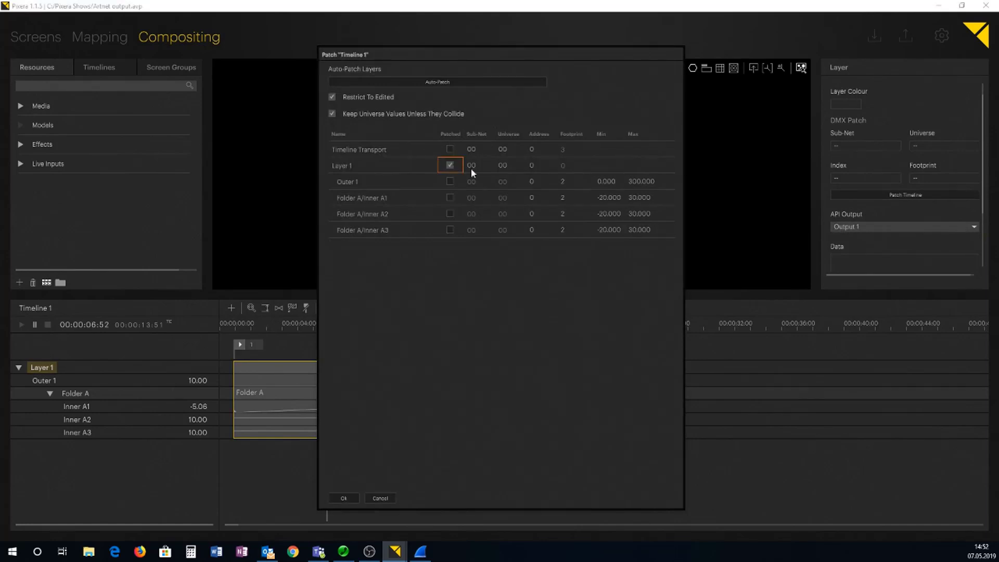
double_click(507, 163)
key("BackSpace")
type("01")
left_click(435, 81)
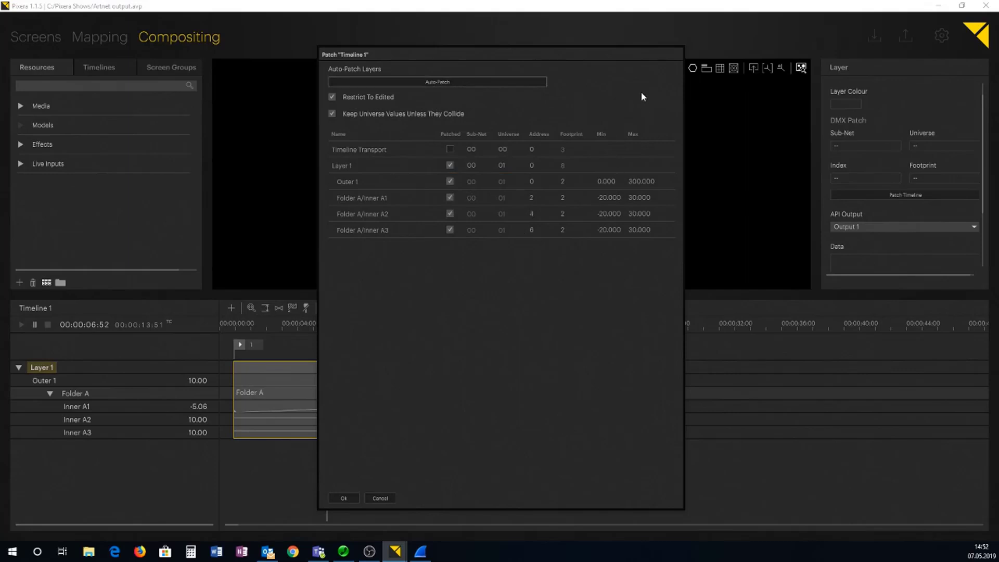
left_click(343, 498)
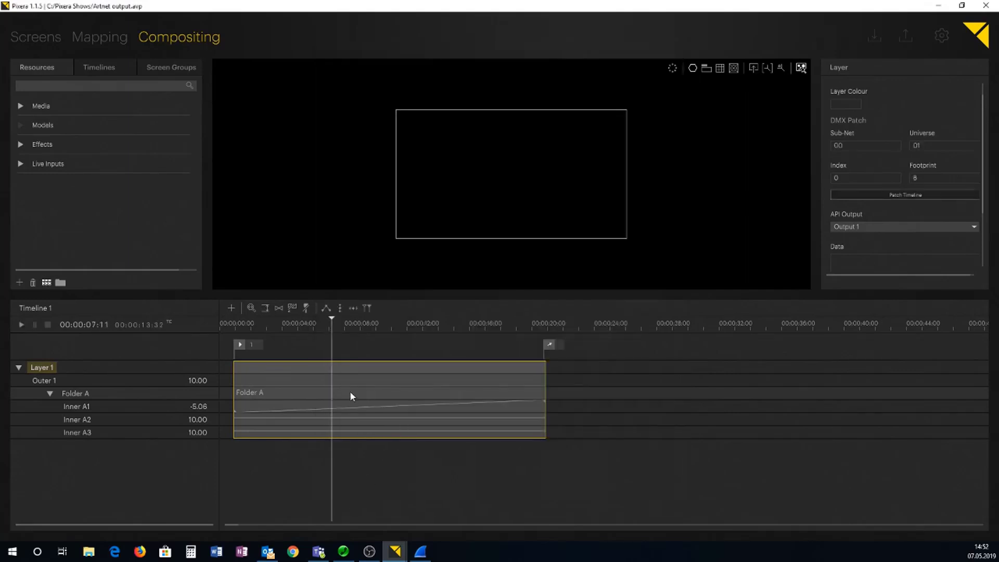
Show the network activity from the API settings to monitor Output 1
left_click(943, 35)
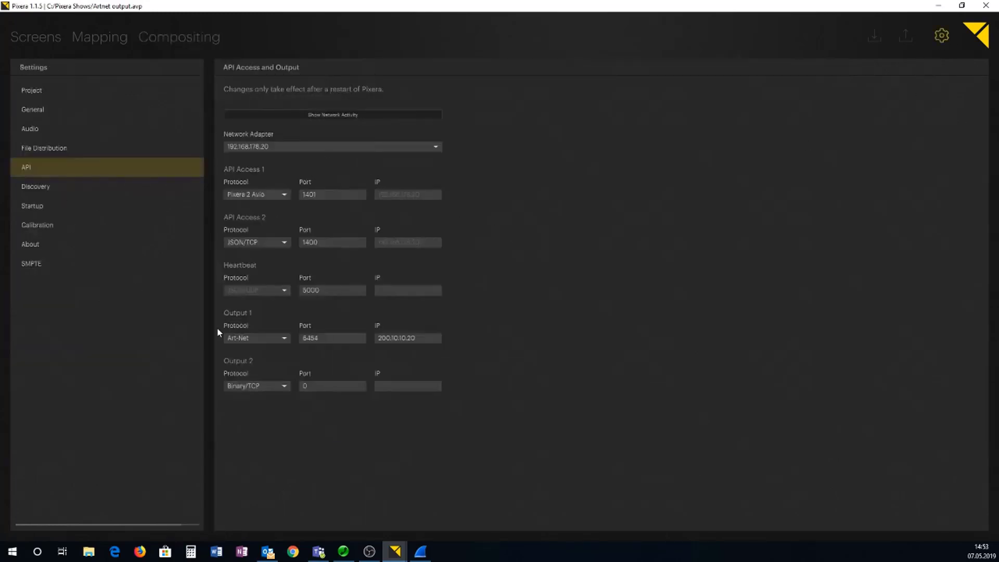
left_click(324, 112)
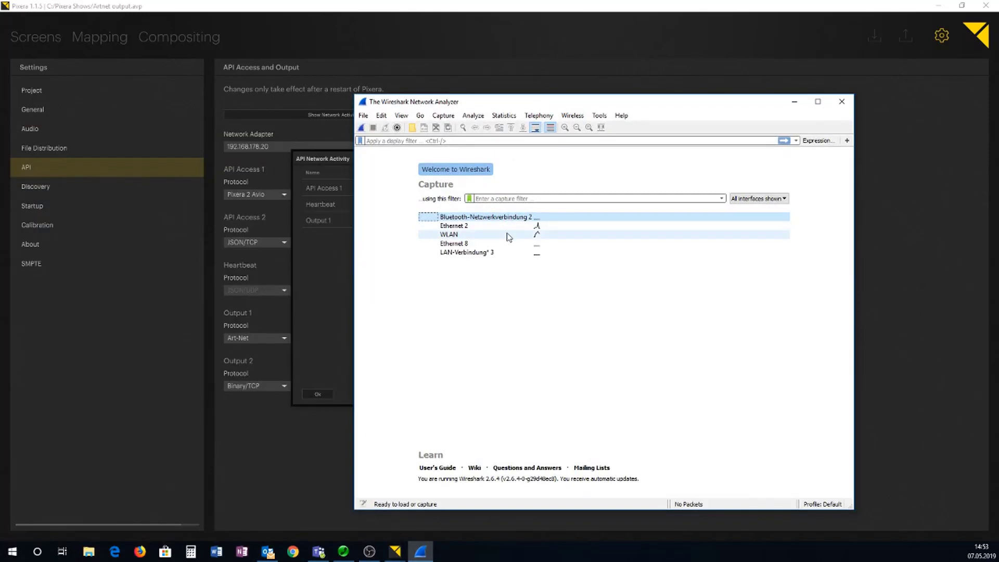
Switch to Wireshark, record a short capture of the WLAN interface, and stop it
left_click(508, 237)
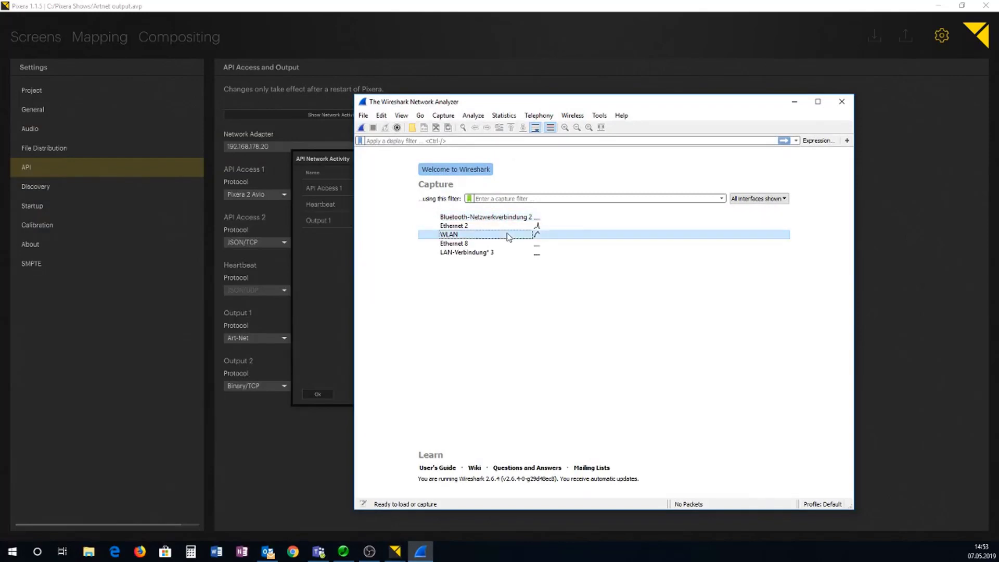
double_click(538, 239)
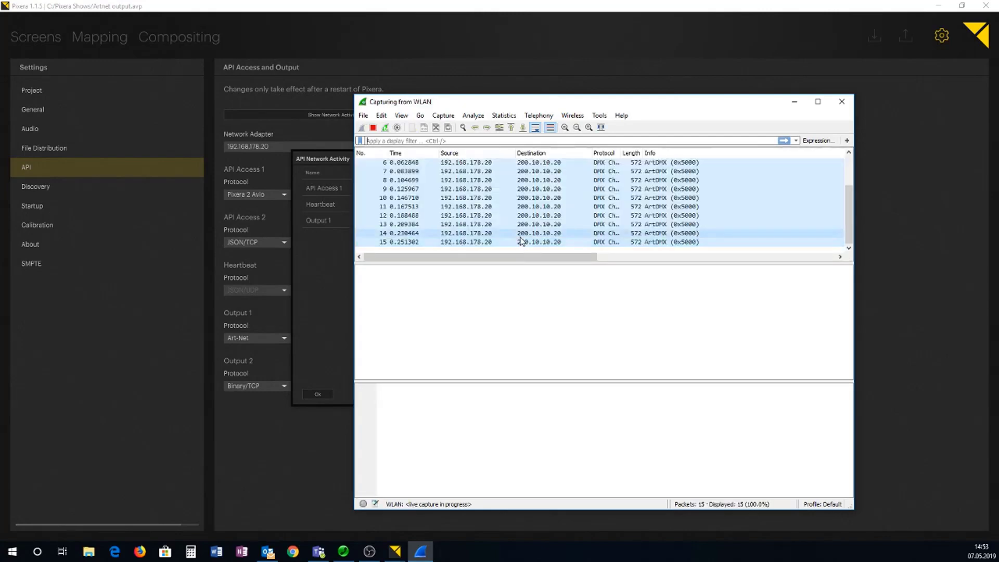
left_click(373, 128)
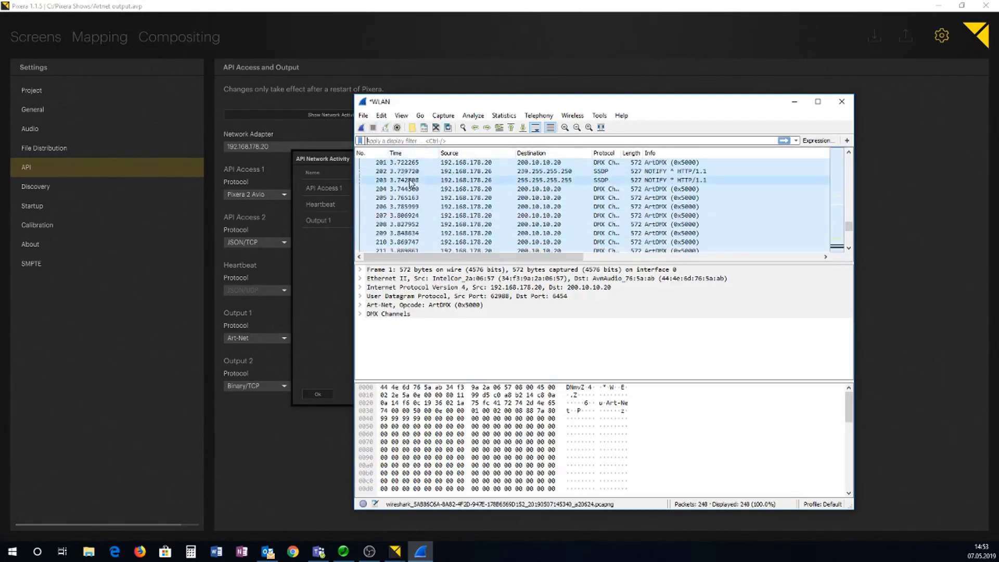
Step back and forth through consecutive ArtDMX packets sent to 200.10.10.20 and compare the channel bytes in their data
left_click(422, 189)
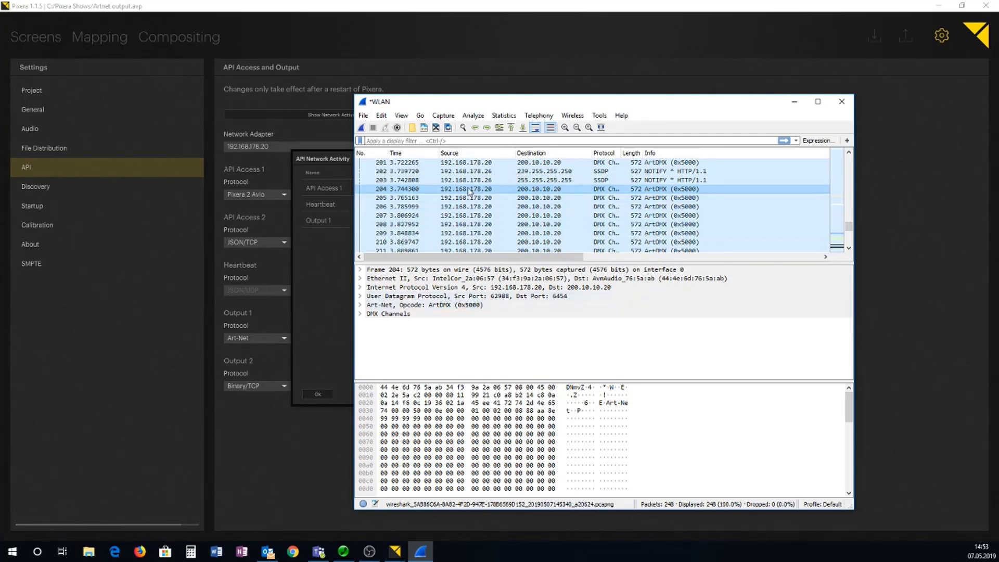
key("Down")
key("Down")
key("Down")
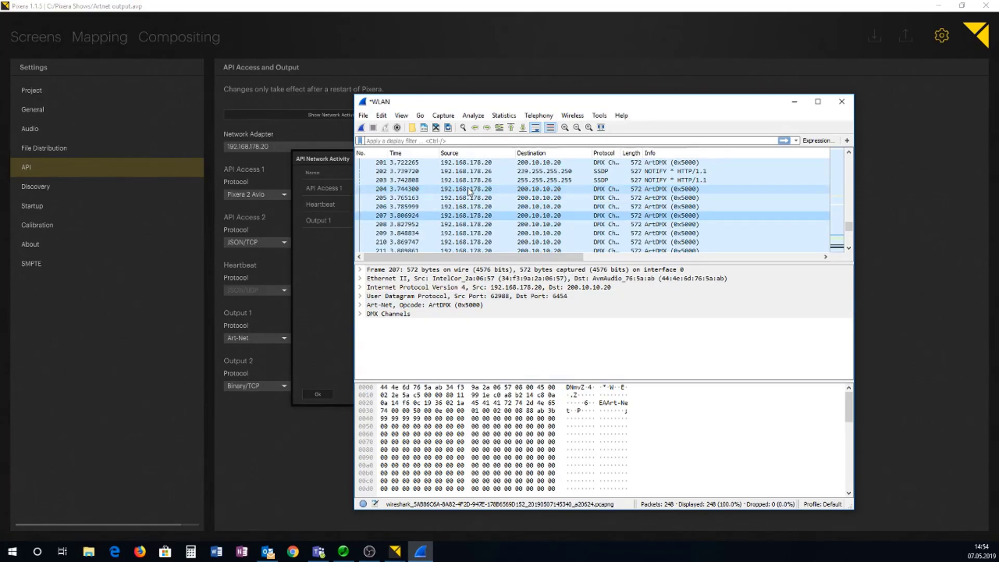
key("Down")
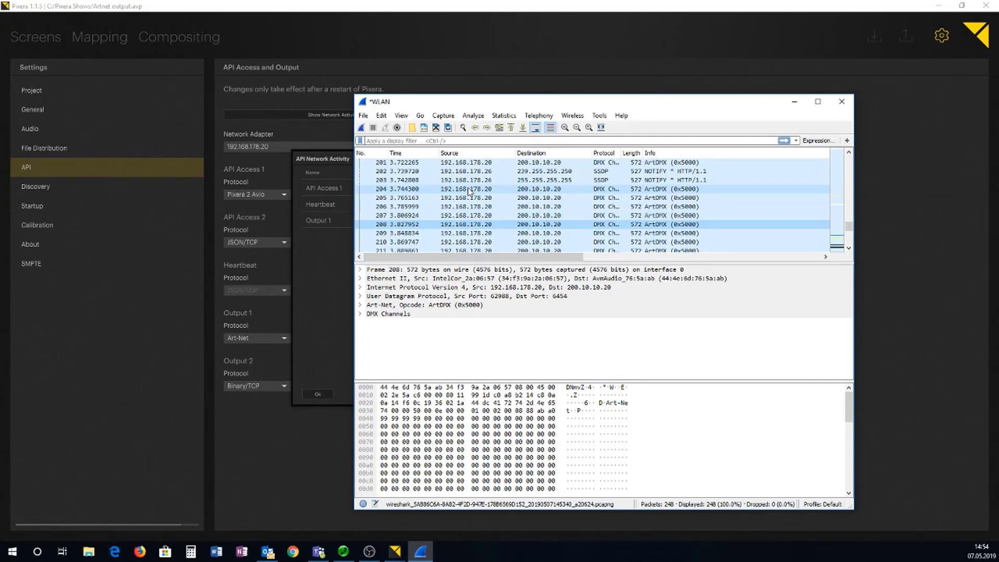
key("Down")
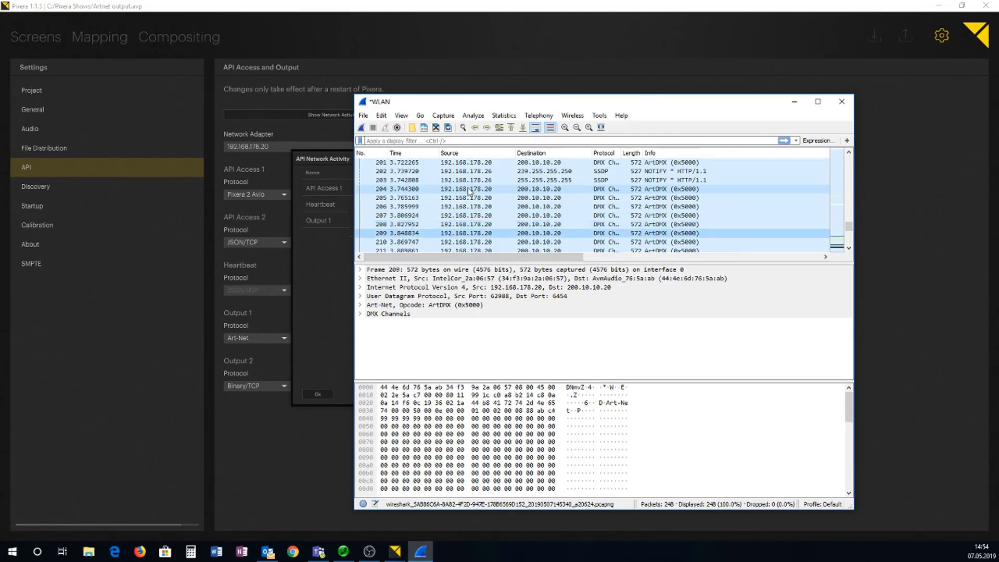
key("Down")
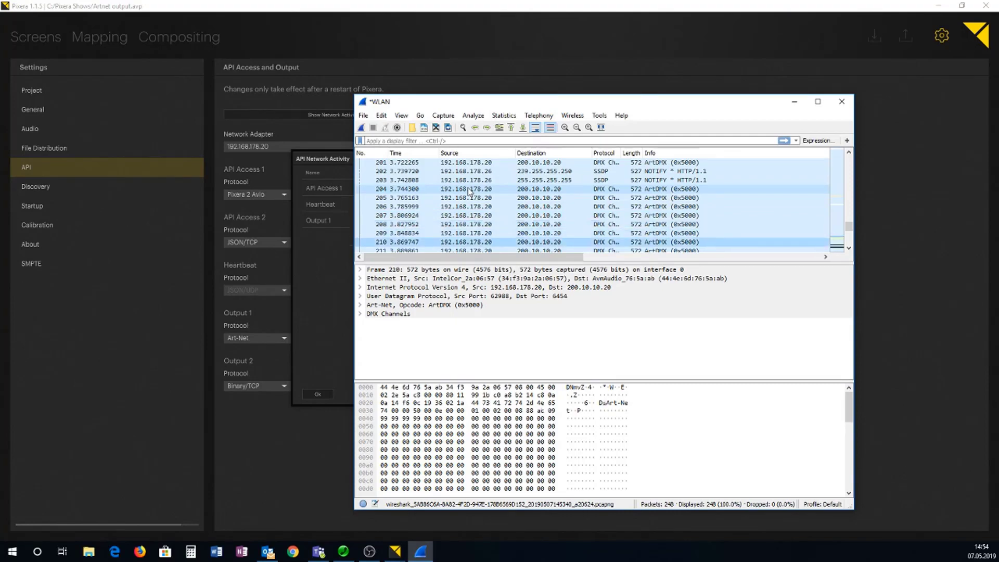
key("Down")
key("Down")
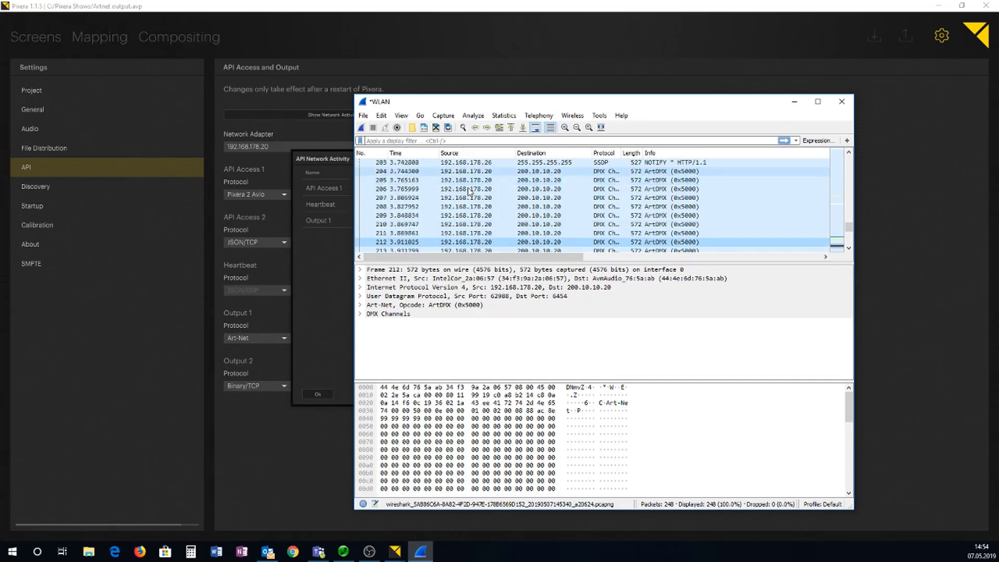
key("Down")
key("Up")
key("Up")
key("Up")
key("Up")
key("Up")
key("Up")
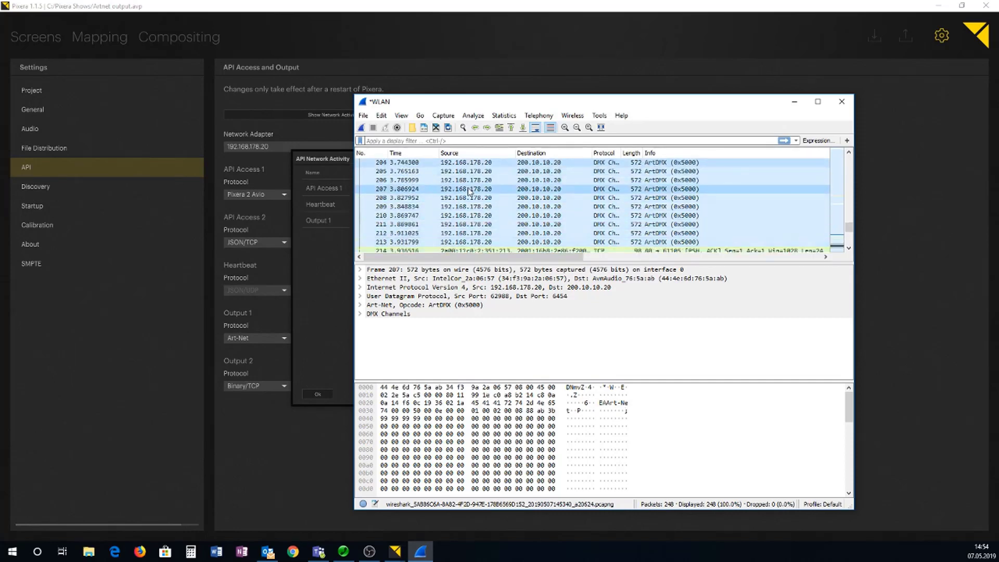
key("Up")
key("Down")
key("Down")
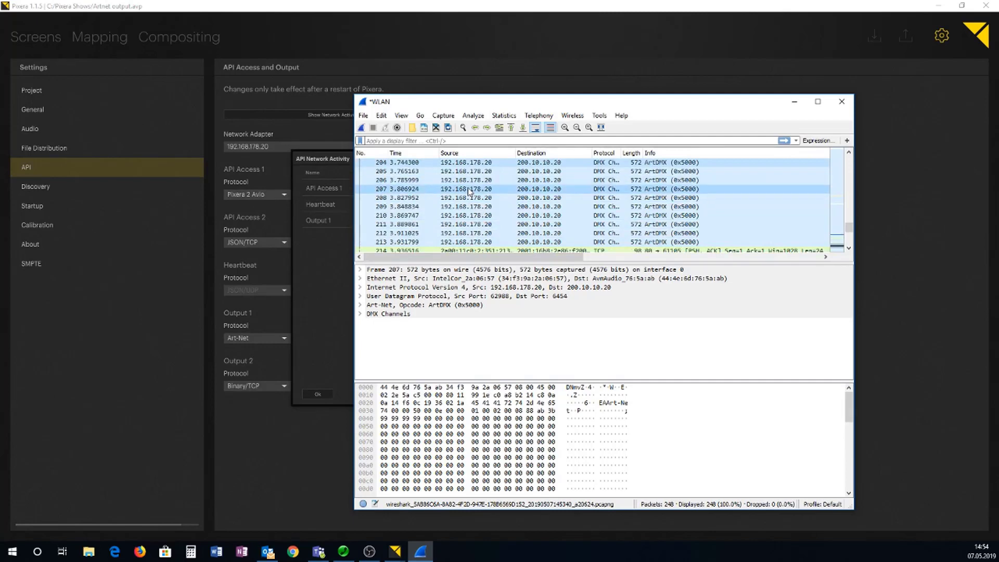